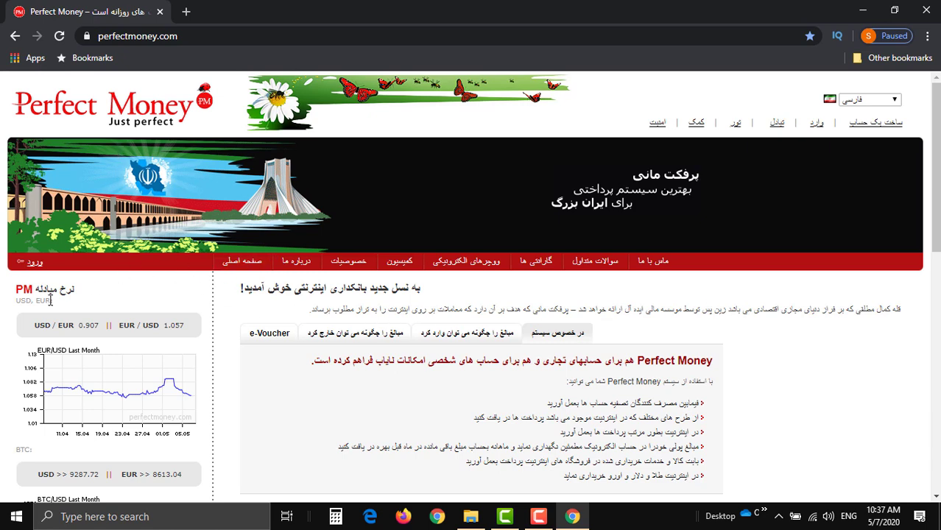
# Look over the Perfect Money home page and switch the site's language to English
pyautogui.scroll(-1, 414, 326)
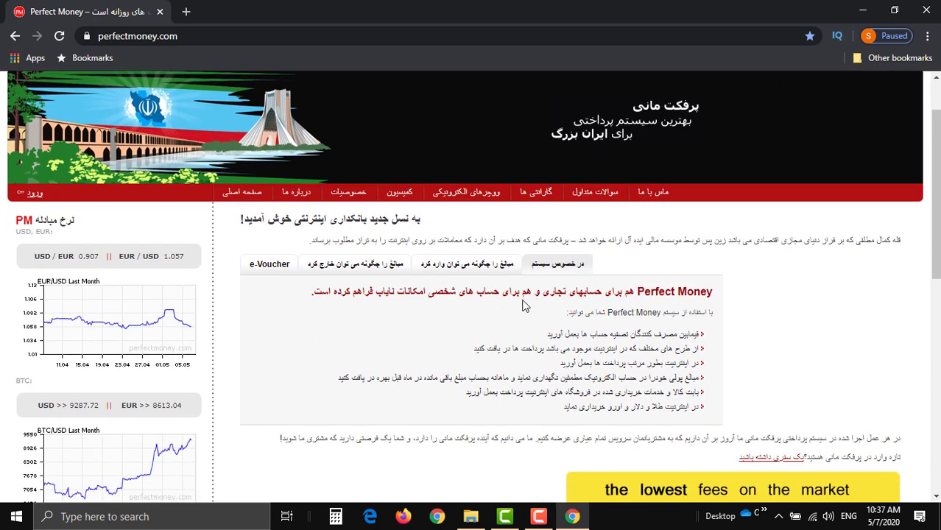
pyautogui.scroll(-2, 431, 262)
pyautogui.scroll(-1, 429, 261)
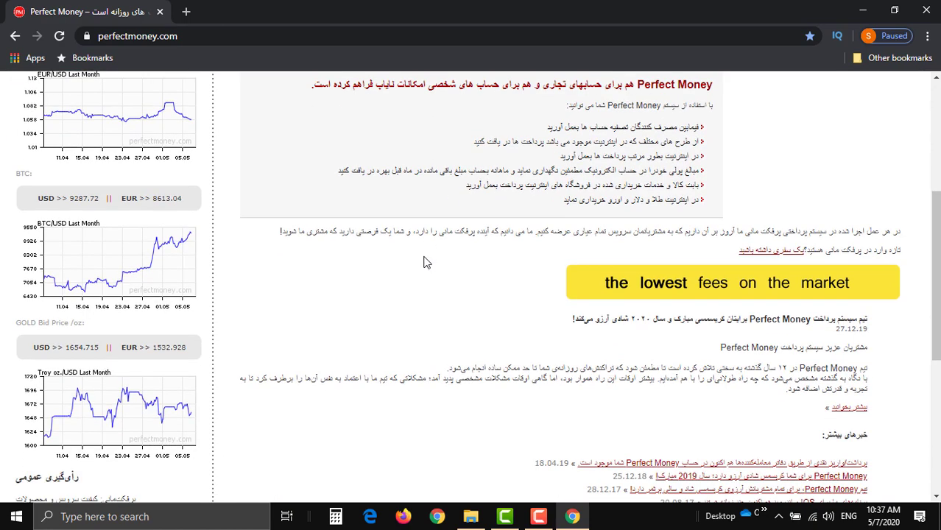
pyautogui.scroll(-2, 425, 261)
pyautogui.scroll(-2, 425, 263)
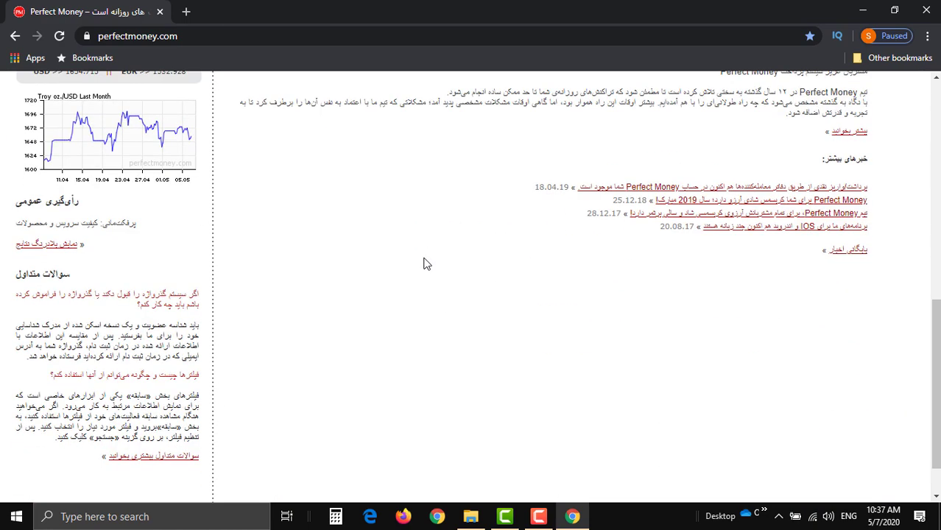
pyautogui.scroll(10, 425, 265)
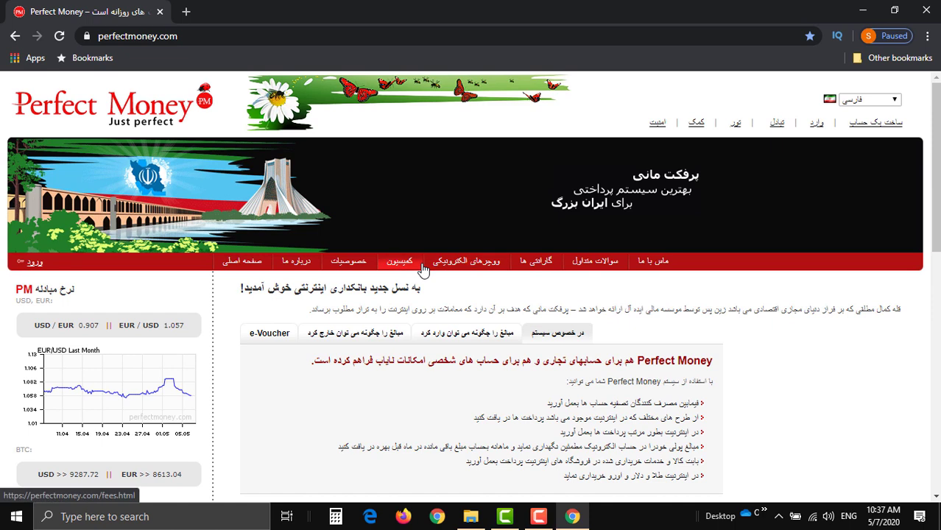
pyautogui.click(870, 99)
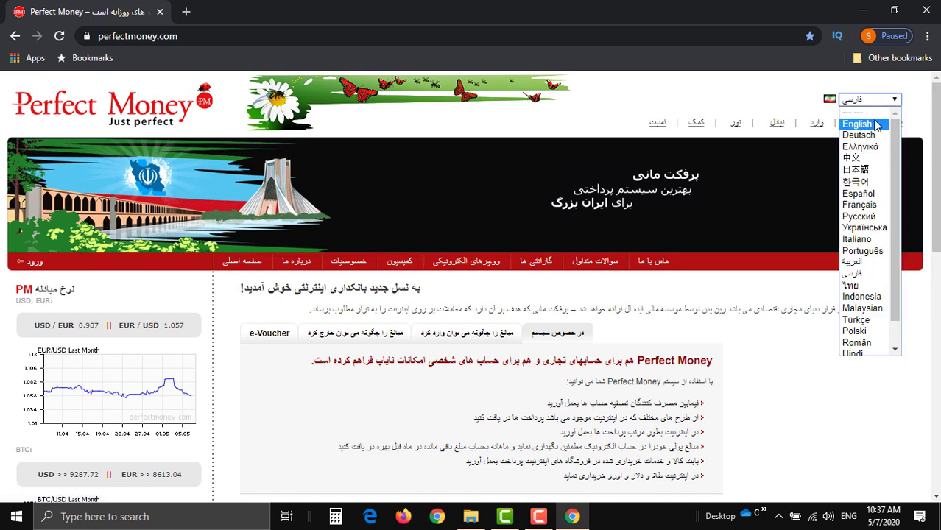
pyautogui.click(876, 125)
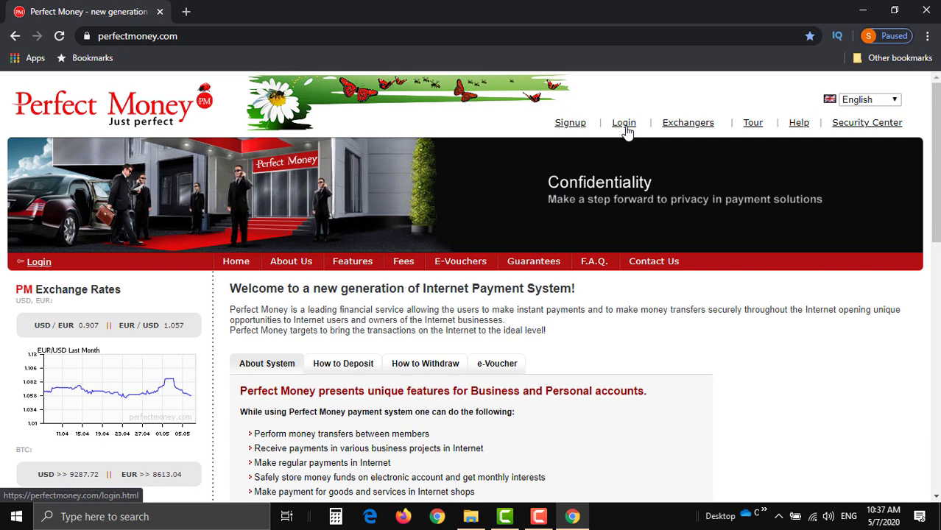
# Open the Signup form and look over its account name, full name and contact detail fields
pyautogui.click(580, 127)
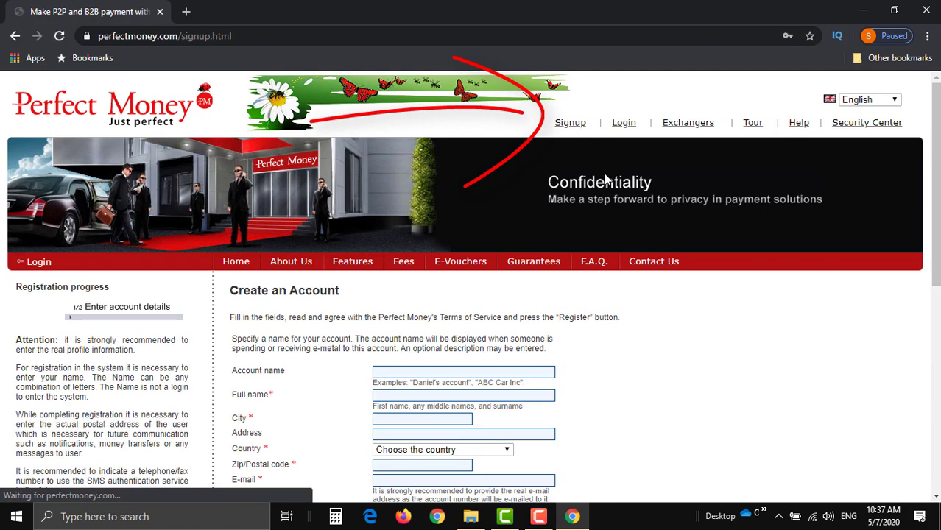
pyautogui.scroll(-4, 663, 221)
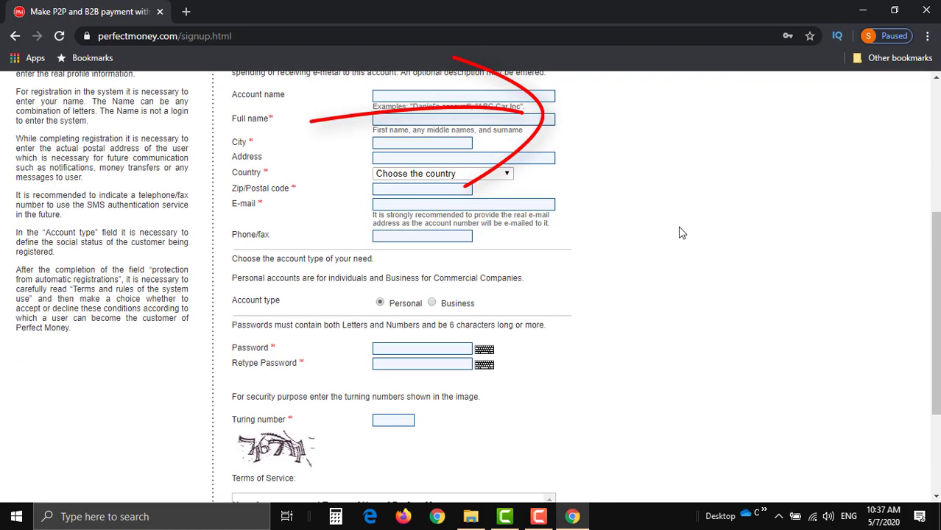
pyautogui.scroll(2, 682, 233)
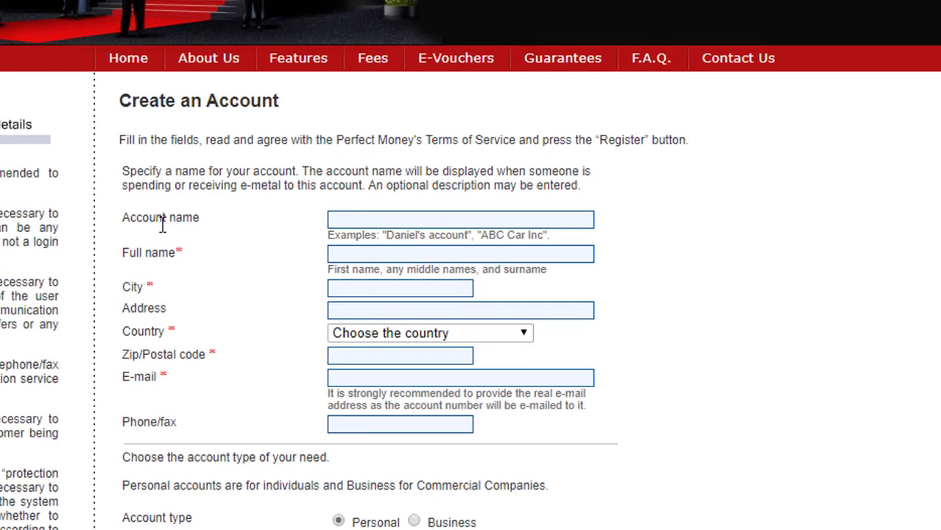
pyautogui.click(356, 252)
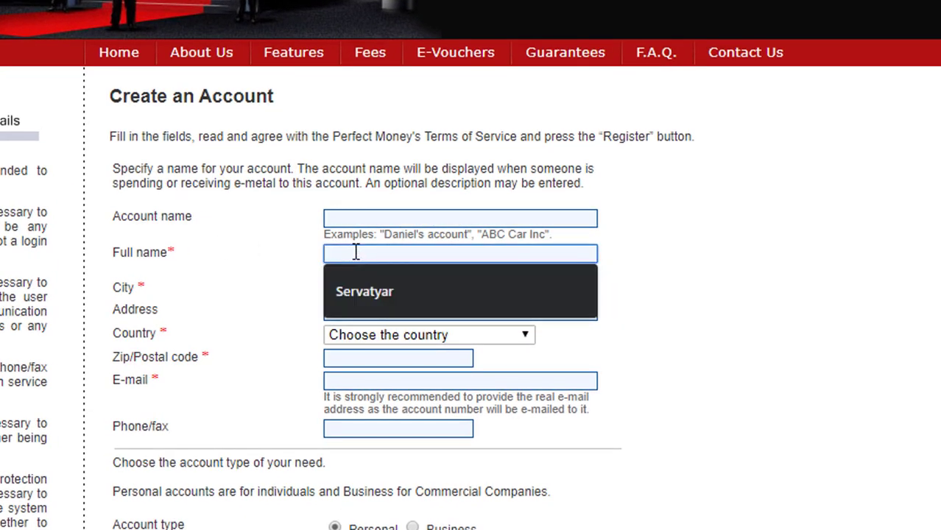
pyautogui.click(655, 239)
pyautogui.scroll(-1, 667, 236)
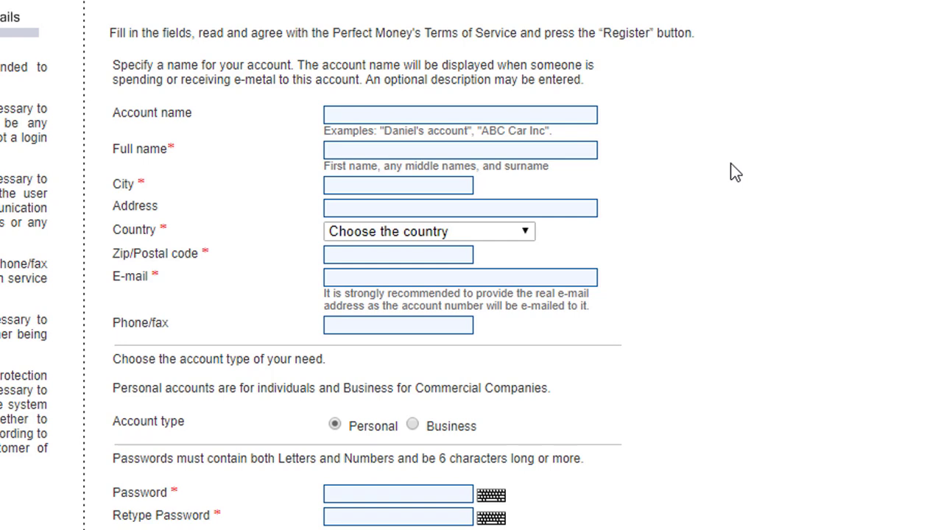
# Set the country in the account registration form to Iran
pyautogui.click(394, 209)
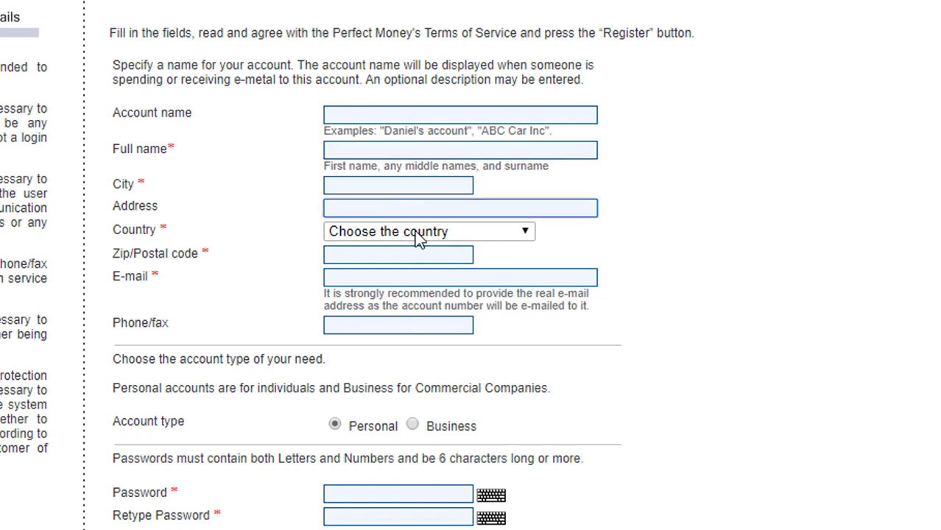
pyautogui.click(456, 234)
pyautogui.press('i')
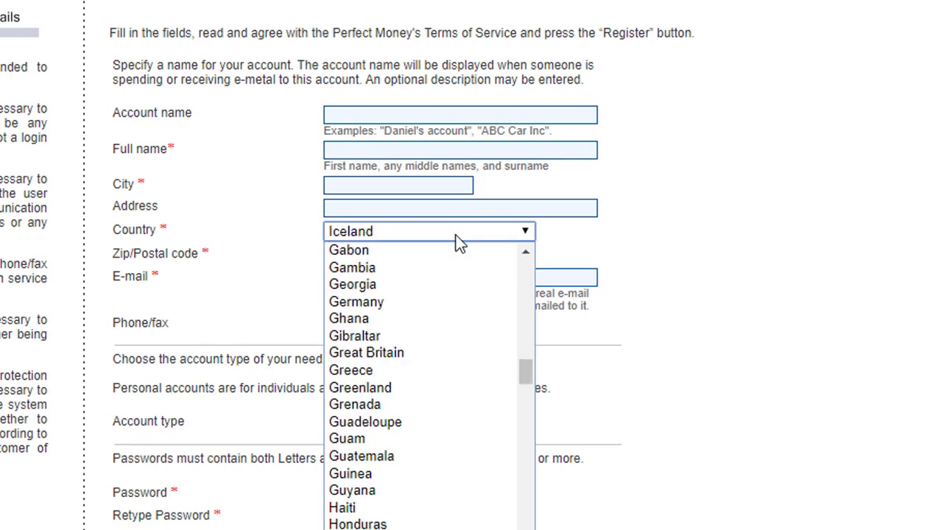
pyautogui.press('t')
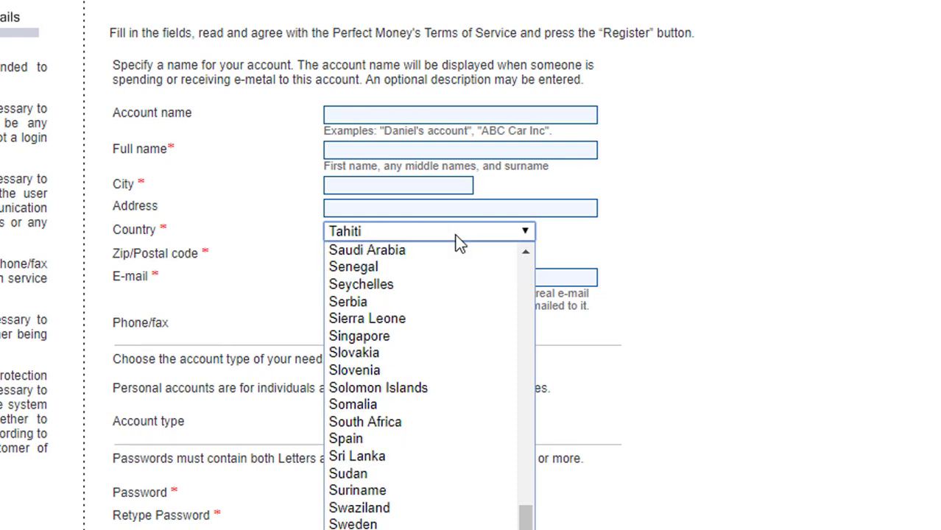
pyautogui.press('r')
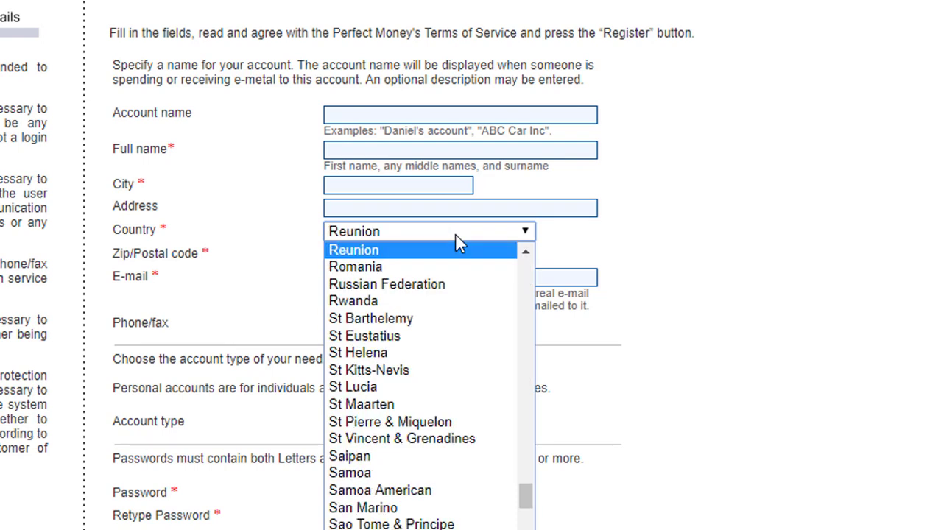
pyautogui.press('i')
pyautogui.press('r')
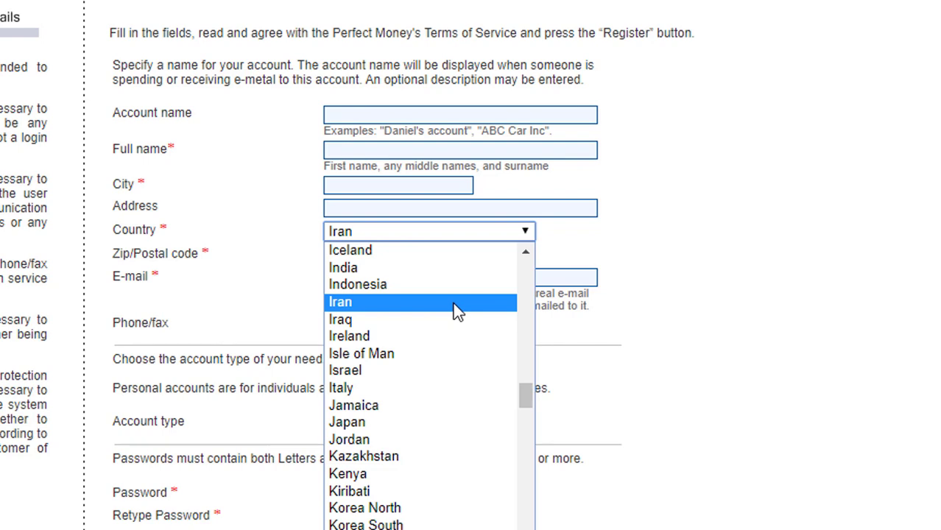
pyautogui.click(763, 269)
# Review the rest of the registration form, including account type, password, Turing number and Terms of Service
pyautogui.scroll(-3, 766, 269)
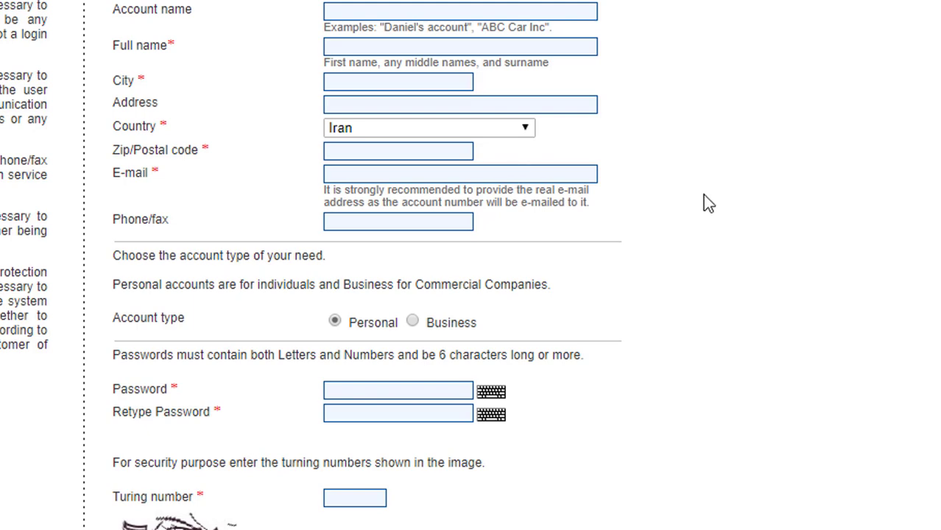
pyautogui.scroll(-3, 703, 199)
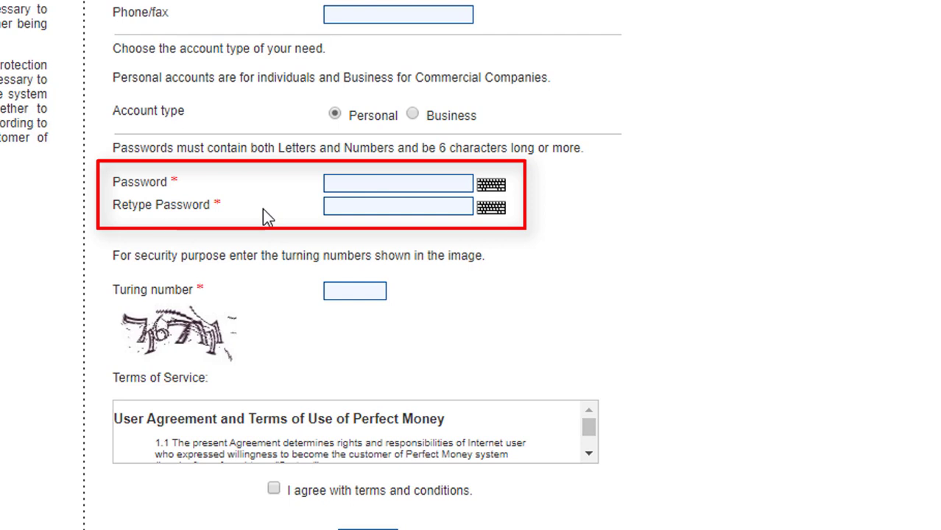
pyautogui.scroll(-1, 726, 198)
pyautogui.scroll(-1, 728, 198)
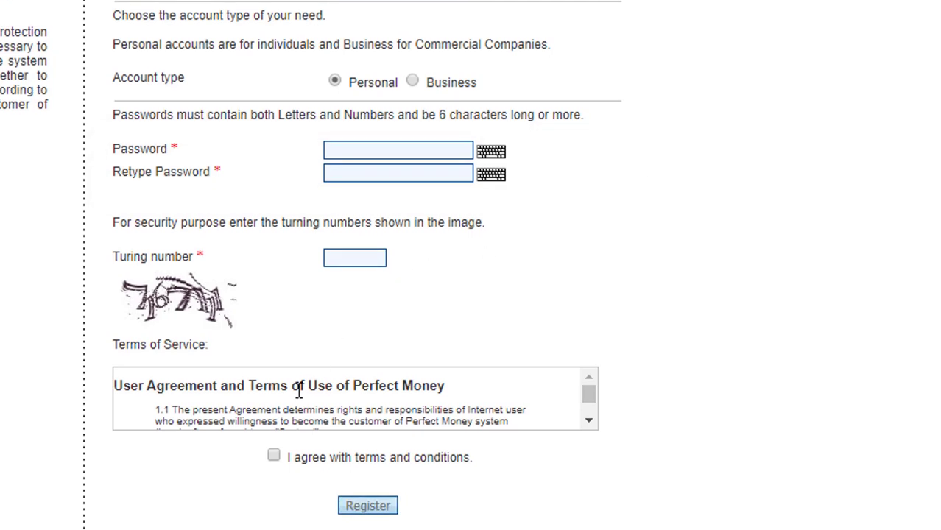
pyautogui.moveTo(590, 390)
pyautogui.mouseDown()
pyautogui.moveTo(590, 417)
pyautogui.moveTo(590, 386)
pyautogui.mouseUp()
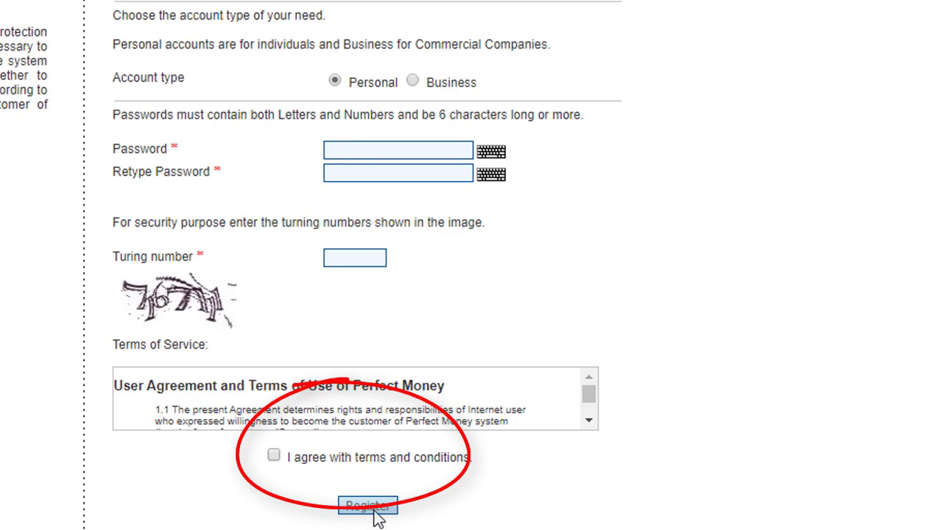
pyautogui.scroll(5, 809, 283)
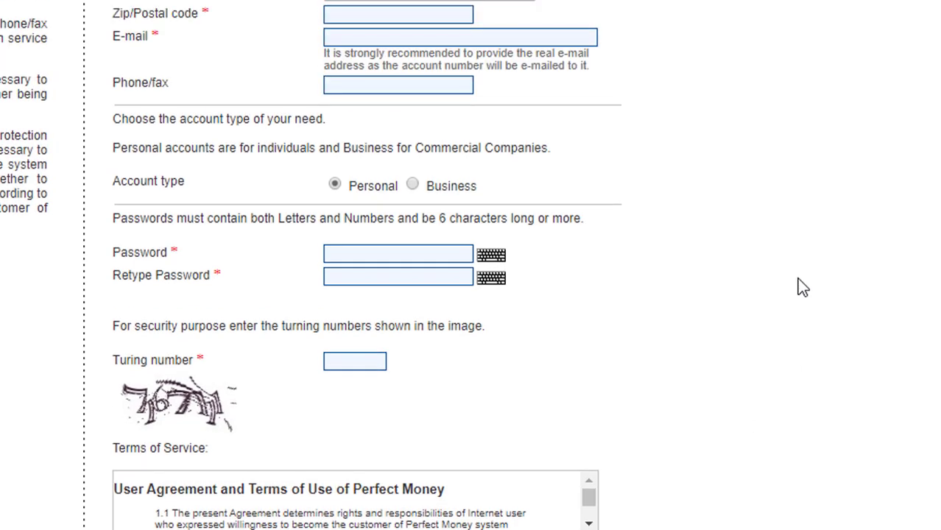
pyautogui.scroll(2, 794, 280)
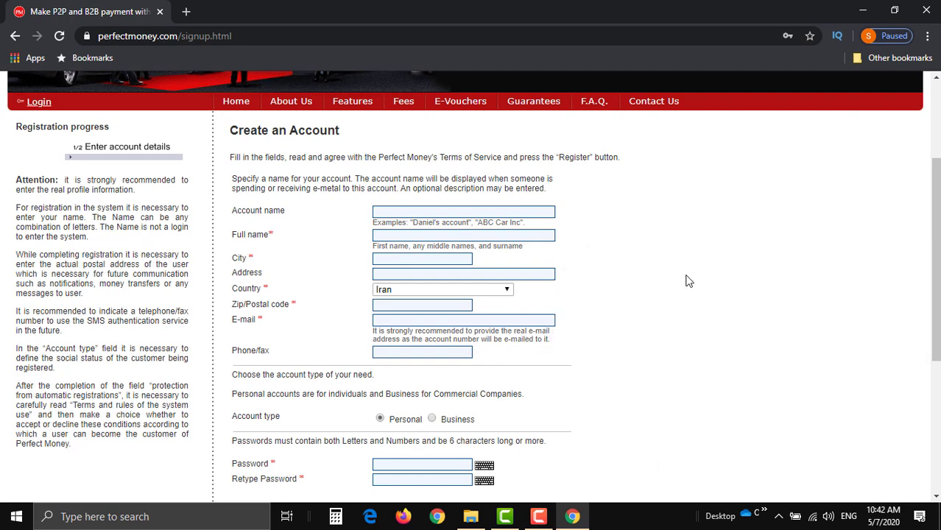
pyautogui.scroll(3, 685, 279)
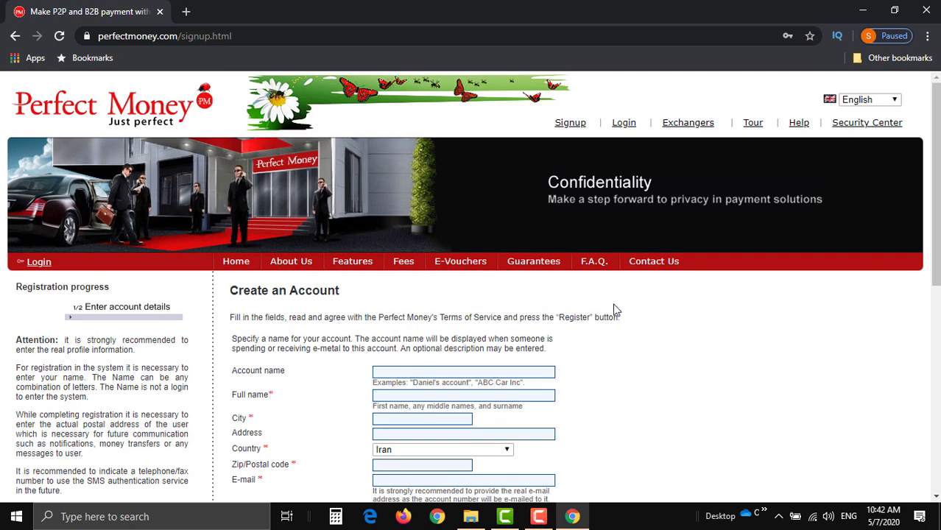
# Log in to the member area and examine the USD balance and the gold account's options under My Accounts
pyautogui.click(625, 124)
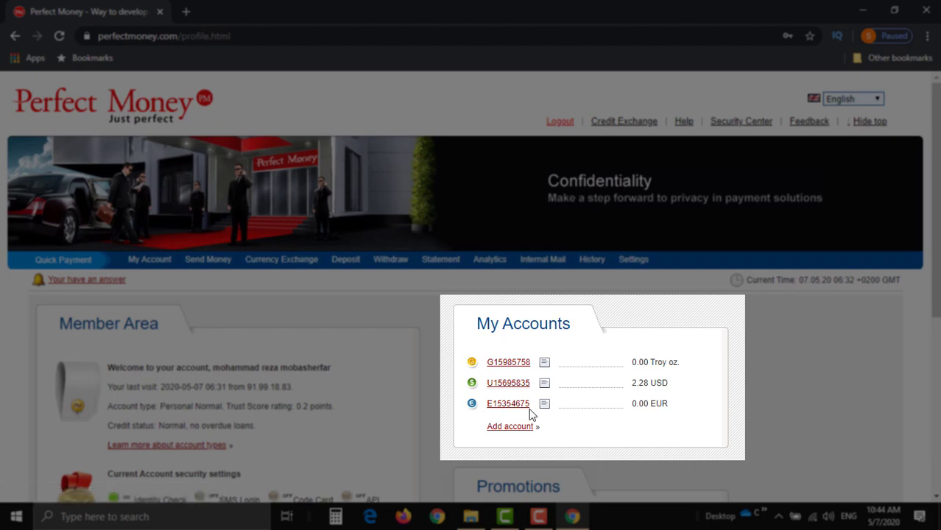
pyautogui.scroll(-1, 722, 361)
pyautogui.scroll(-1, 723, 361)
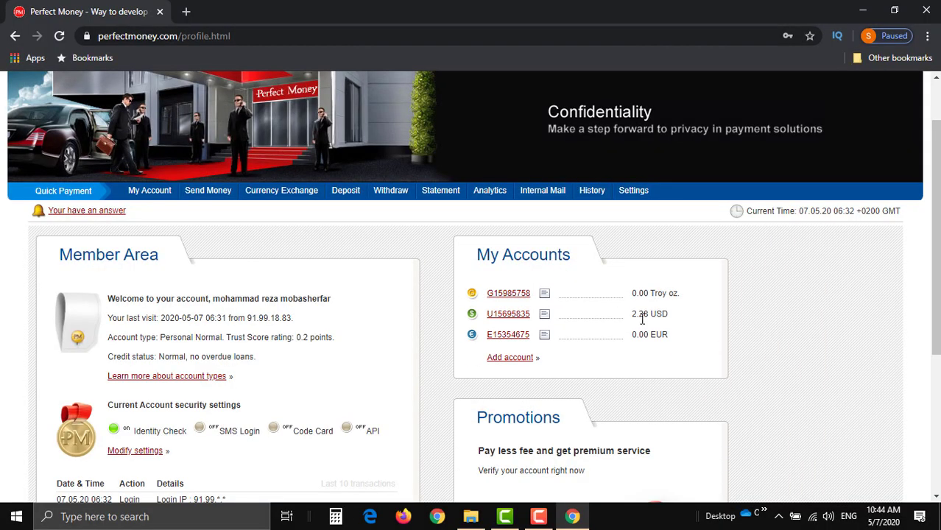
pyautogui.doubleClick(647, 315)
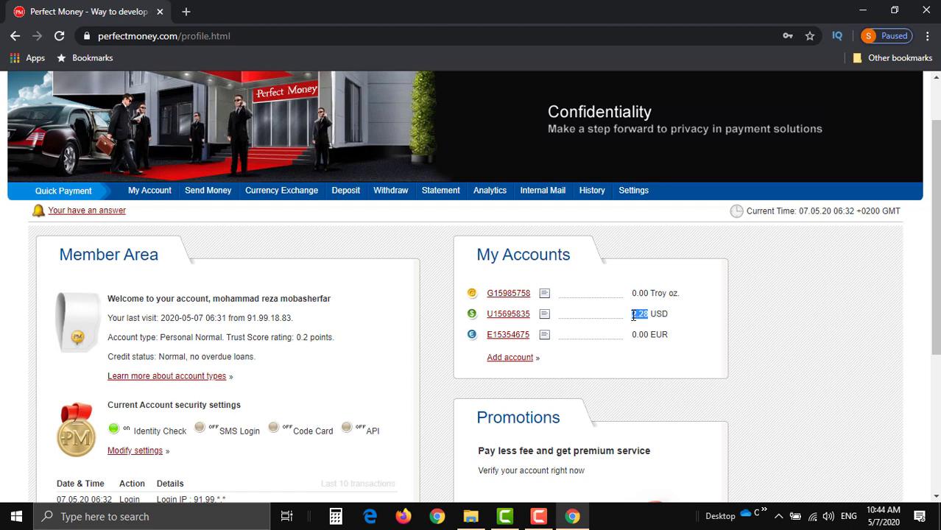
pyautogui.click(724, 316)
pyautogui.click(546, 294)
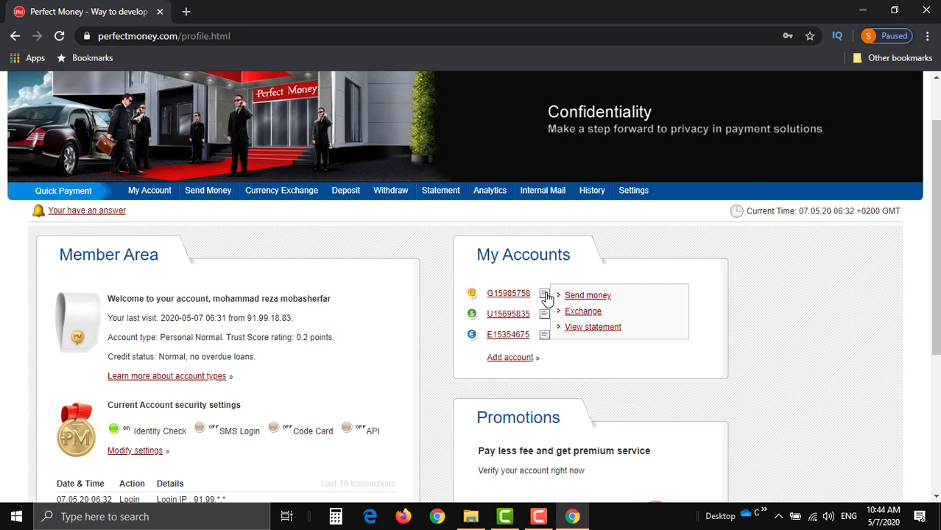
# Open the Send money form for the USD account and examine its Amount, To Account and Add Payee to my list fields
pyautogui.click(545, 315)
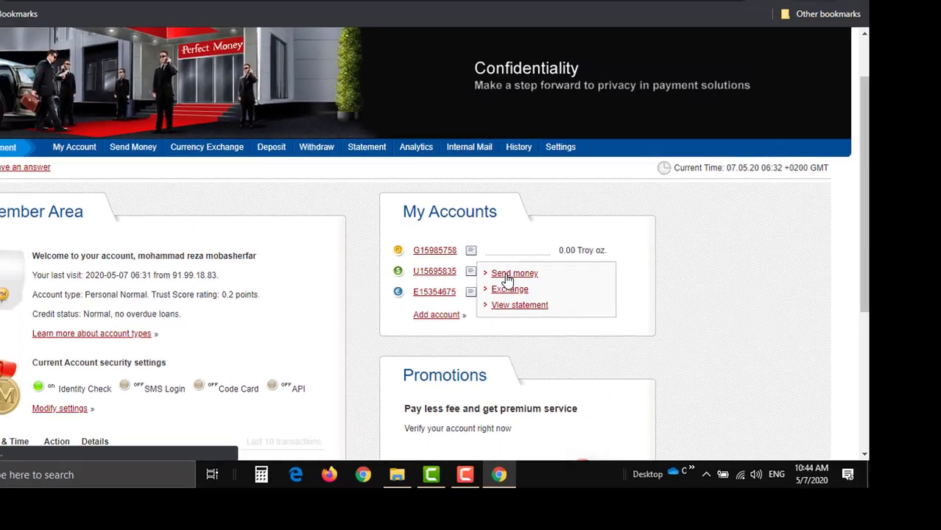
pyautogui.click(582, 302)
pyautogui.scroll(-1, 578, 322)
pyautogui.scroll(-3, 578, 316)
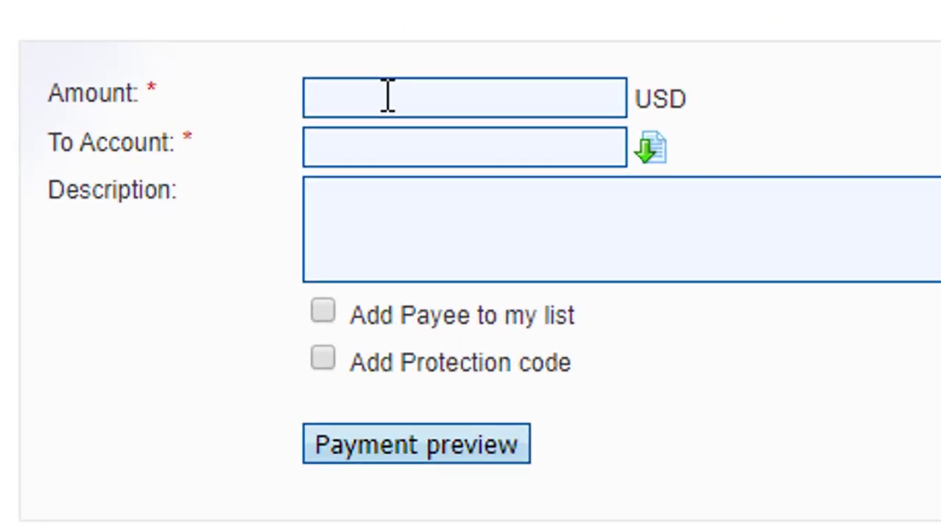
pyautogui.click(388, 96)
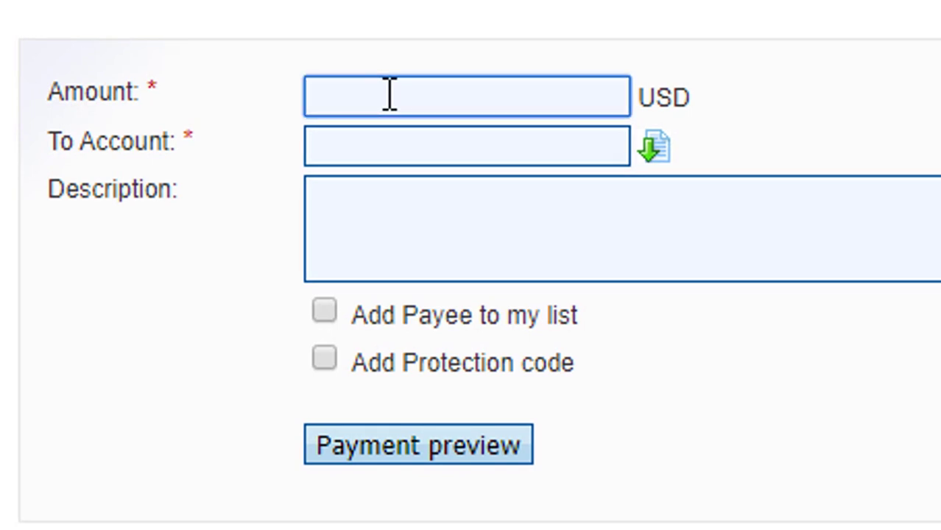
pyautogui.click(354, 153)
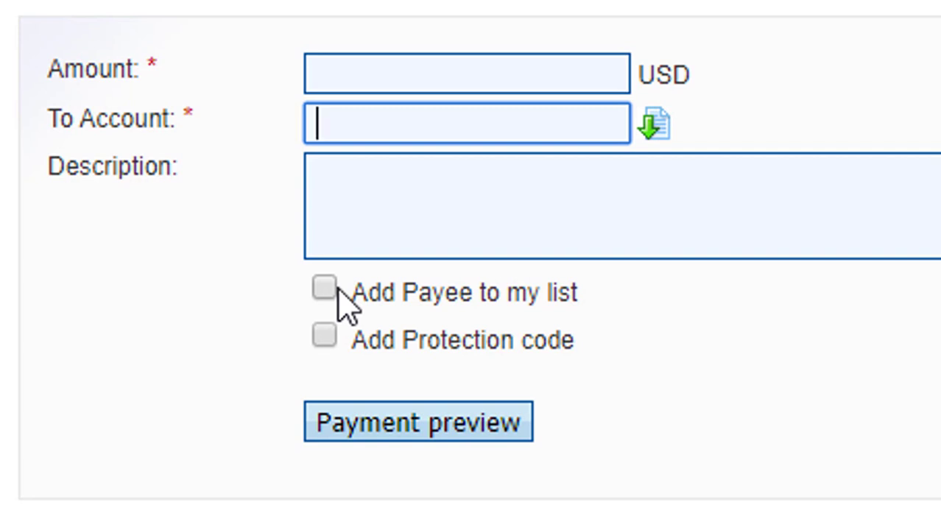
pyautogui.click(333, 287)
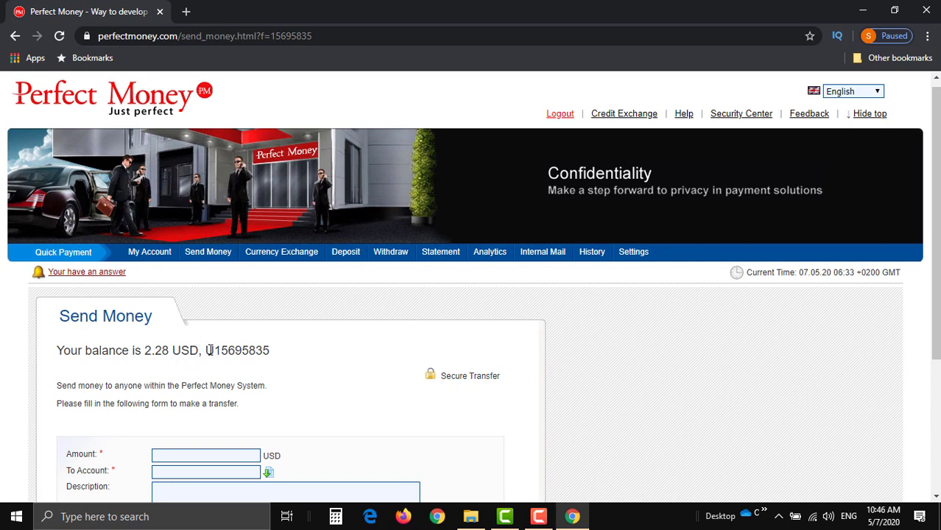
# Highlight the USD account number, return to My Account and open the USD account's statement
pyautogui.moveTo(209, 350); pyautogui.dragTo(273, 352)
pyautogui.click(145, 258)
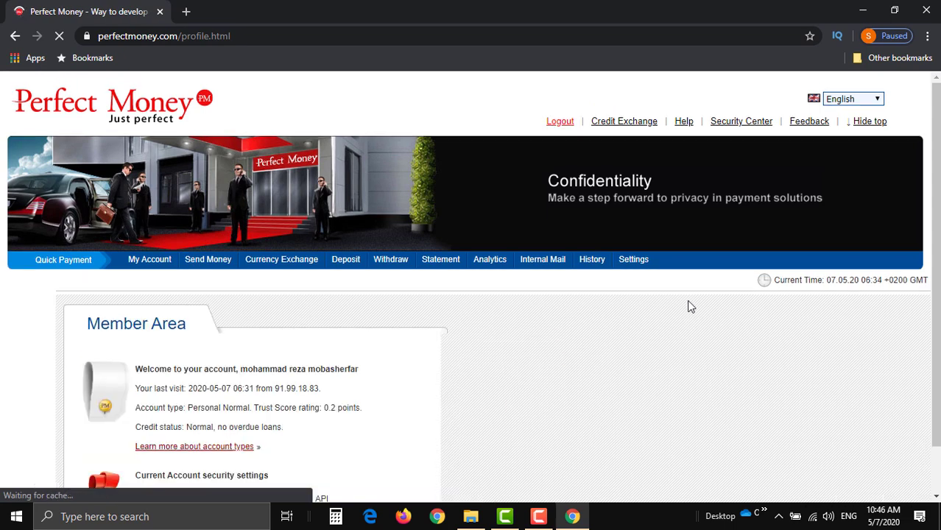
pyautogui.scroll(-2, 713, 307)
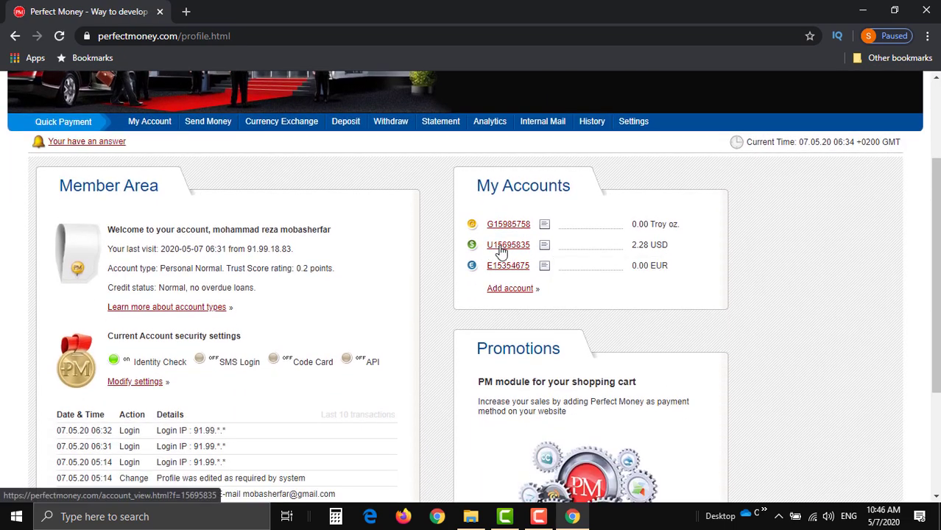
pyautogui.click(501, 249)
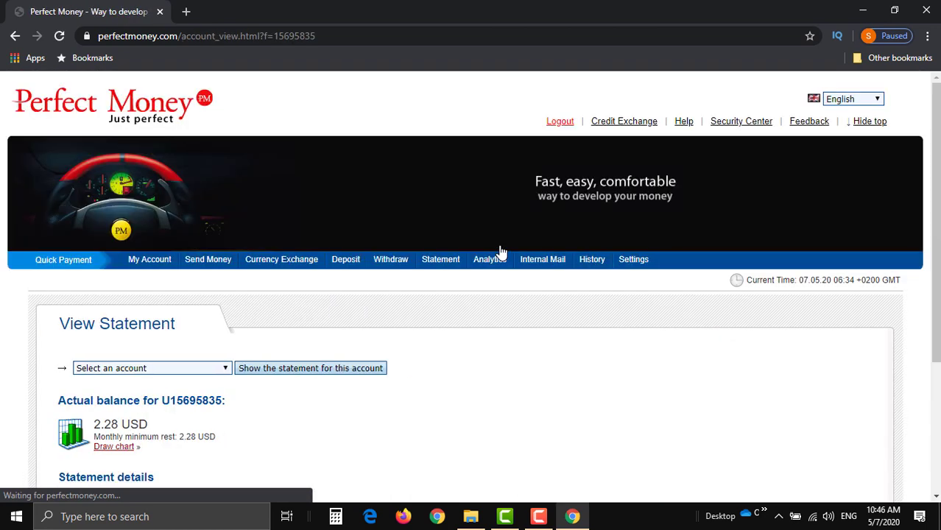
# Examine the USD account's statement page, including its filter fields and the list of accounts available for a statement
pyautogui.scroll(-1, 616, 309)
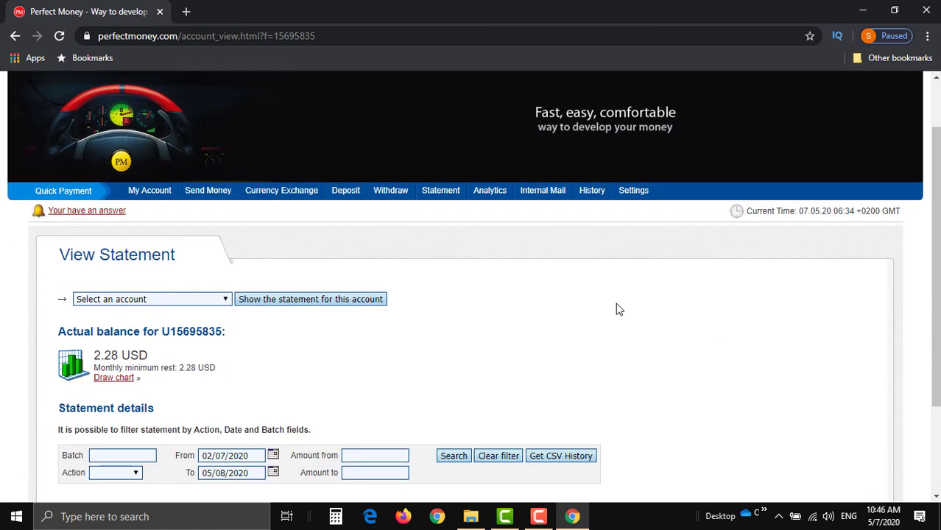
pyautogui.scroll(-1, 616, 286)
pyautogui.scroll(-1, 616, 288)
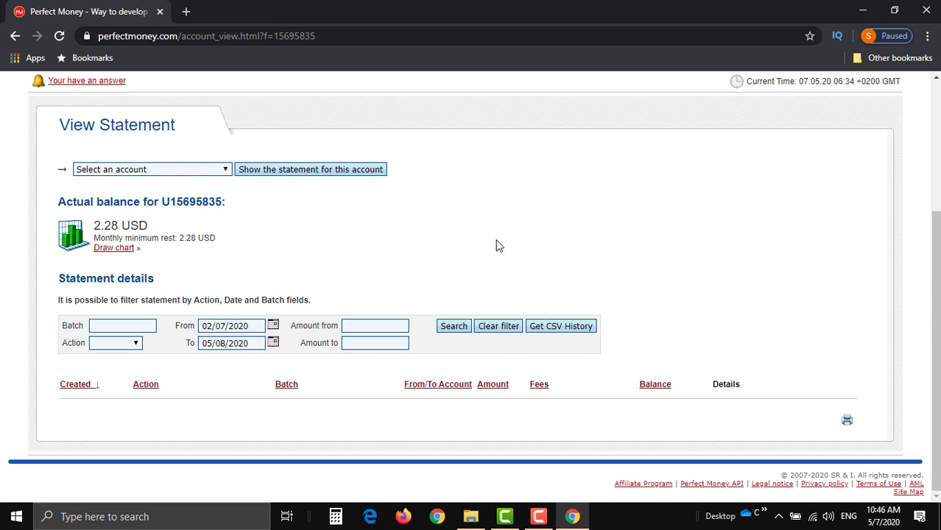
pyautogui.click(196, 168)
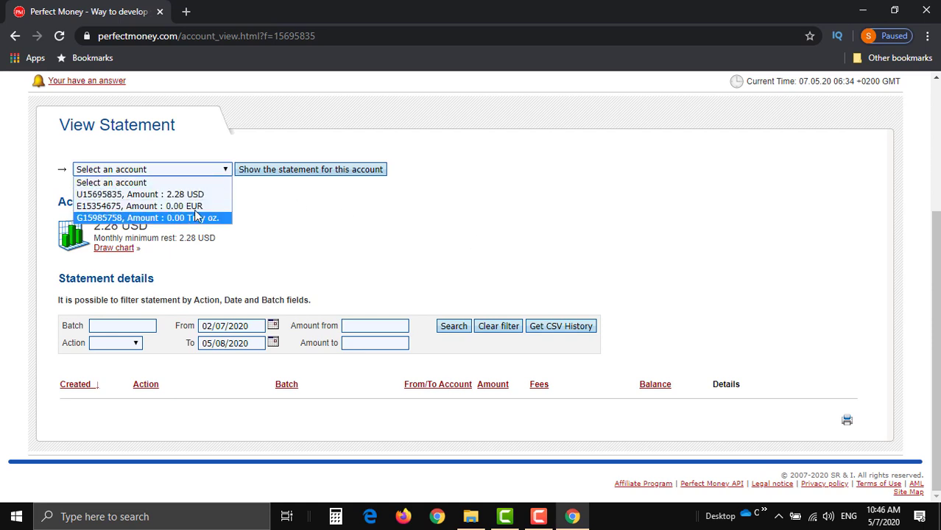
pyautogui.click(346, 230)
pyautogui.scroll(3, 346, 234)
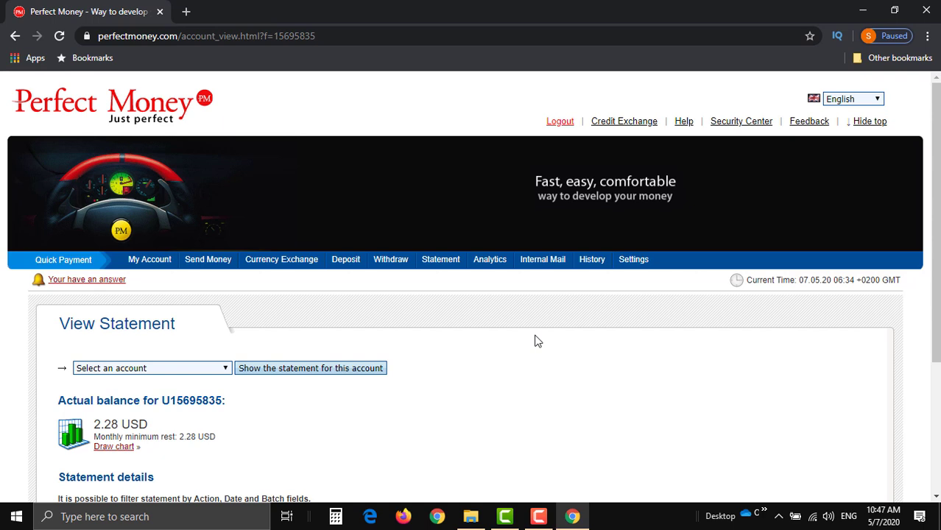
# Go back to the member area, view the available deposit methods, and return to My Account
pyautogui.click(157, 269)
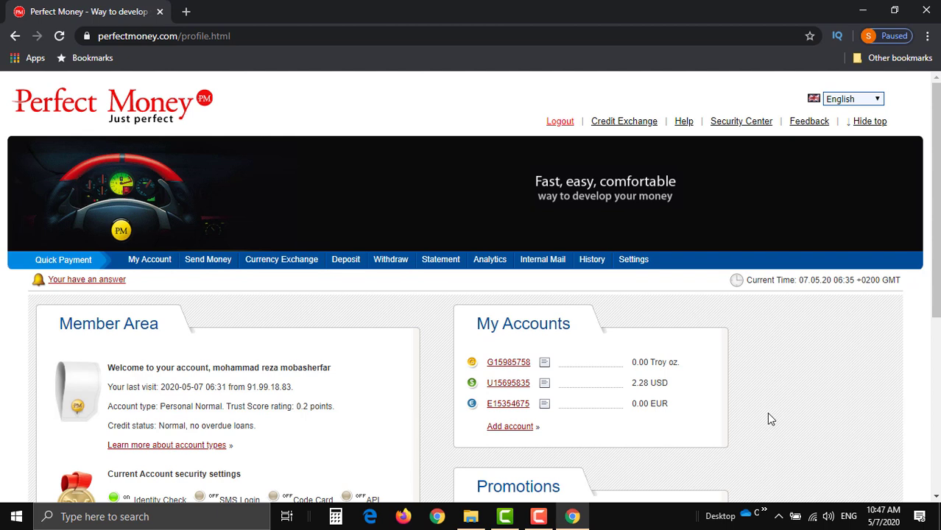
pyautogui.click(353, 265)
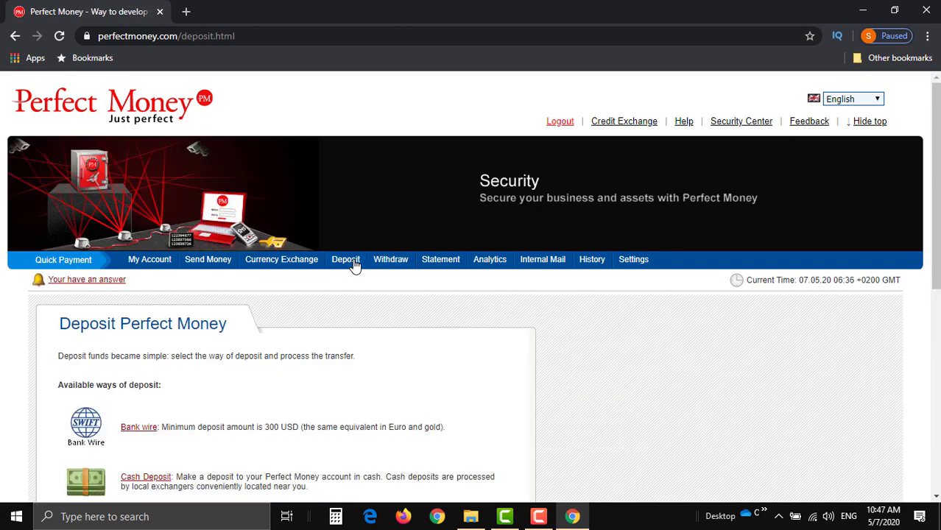
pyautogui.click(153, 263)
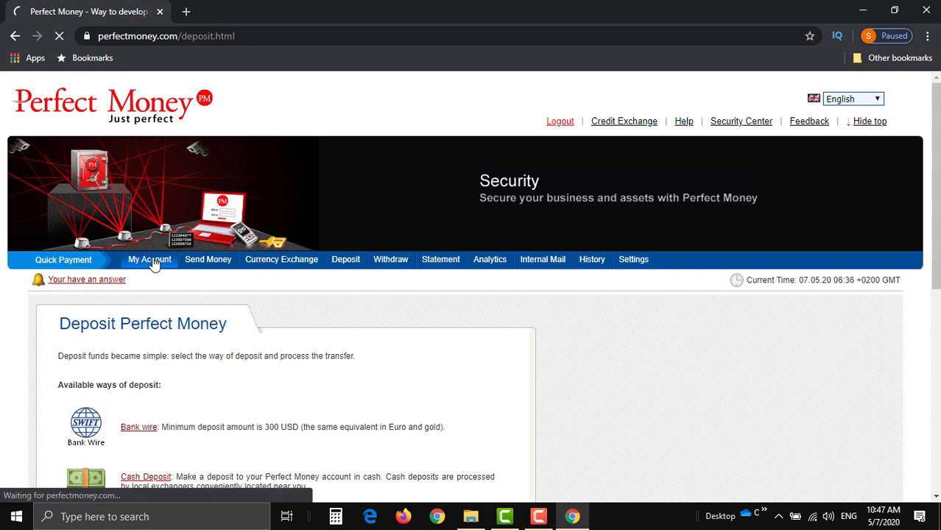